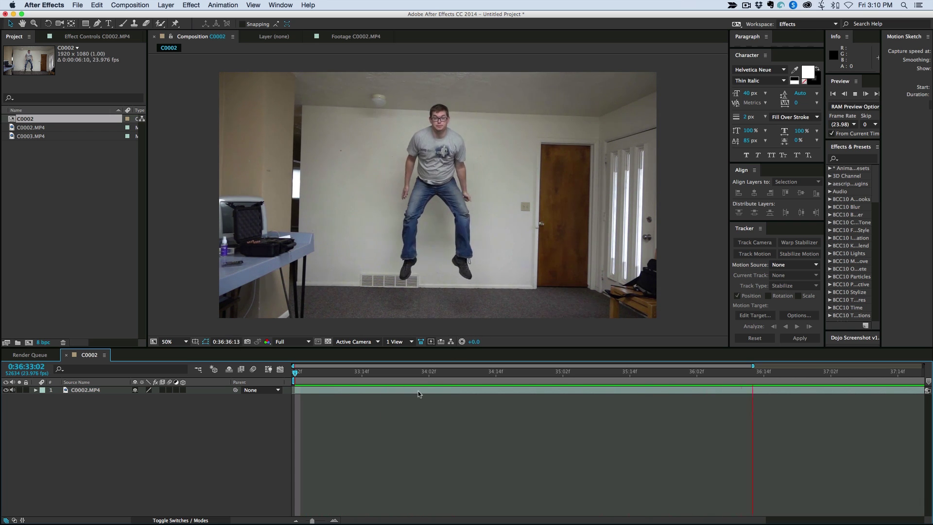
Add the C0003.MP4 clip as the top layer in C0002 and preview it.
key("space")
left_click_drag(33, 136, 445, 225)
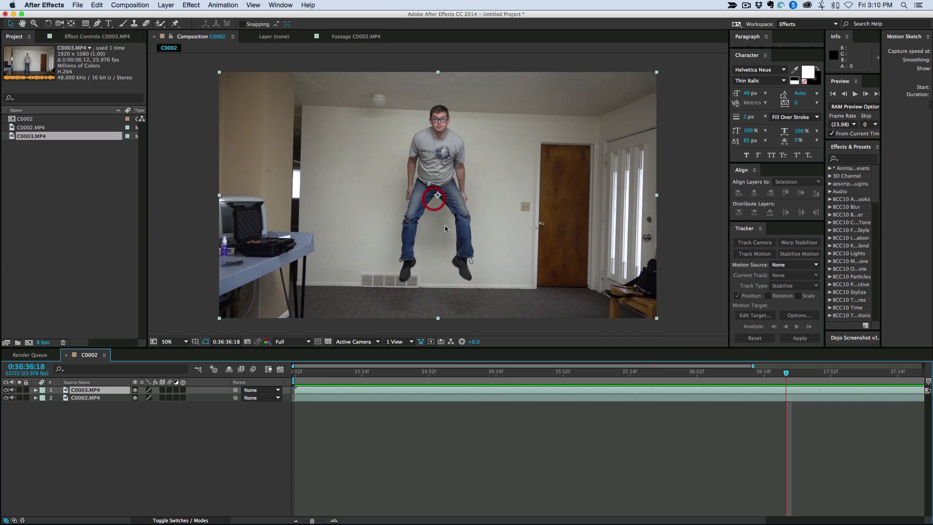
key("space")
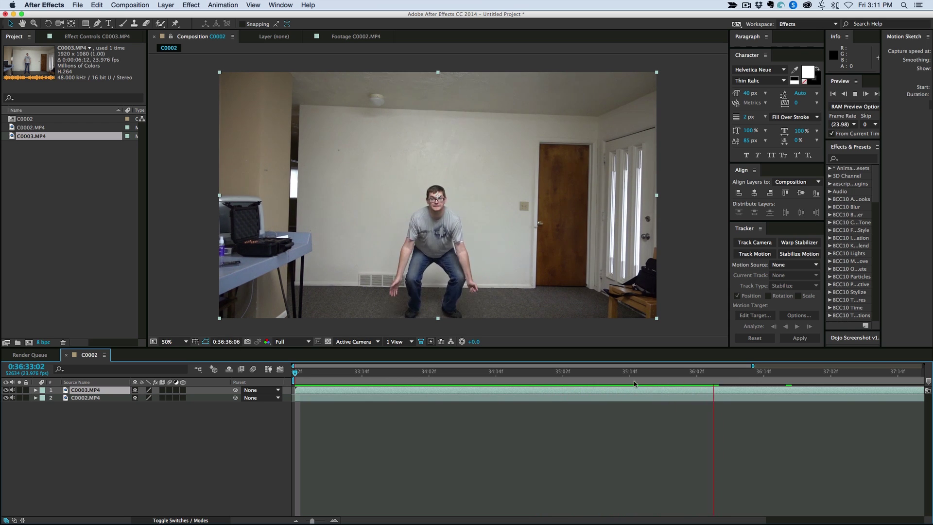
Trim the C0003.MP4 layer's out point to 0:36:34:11.
left_click_drag(625, 375, 478, 378)
key("alt+bracketright")
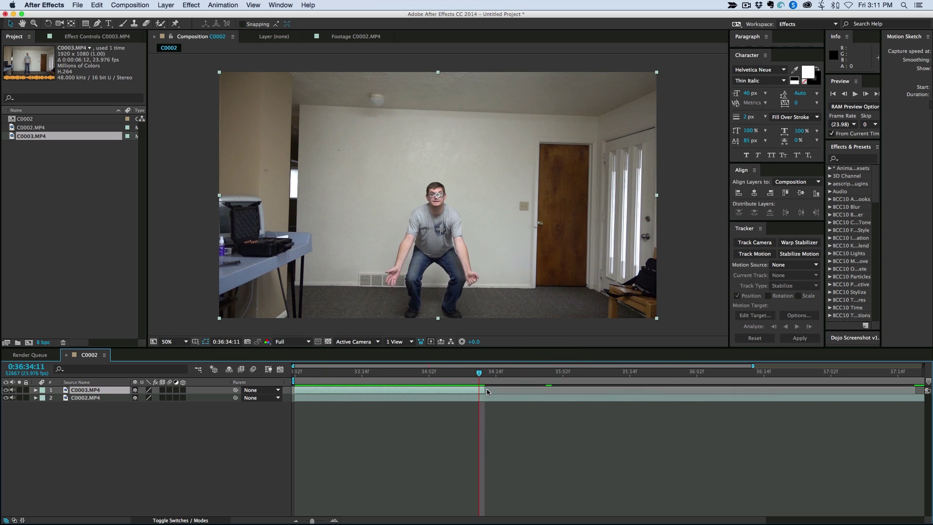
key("Home")
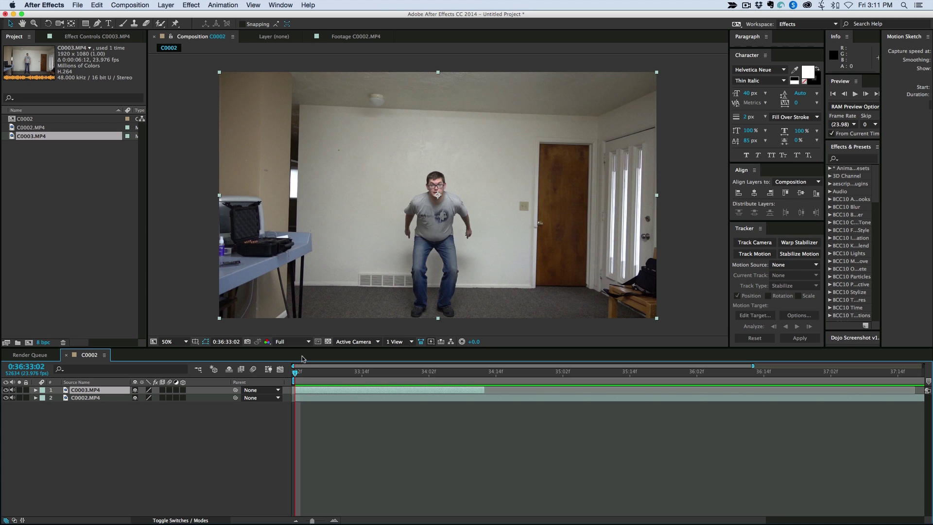
left_click_drag(313, 378, 395, 373)
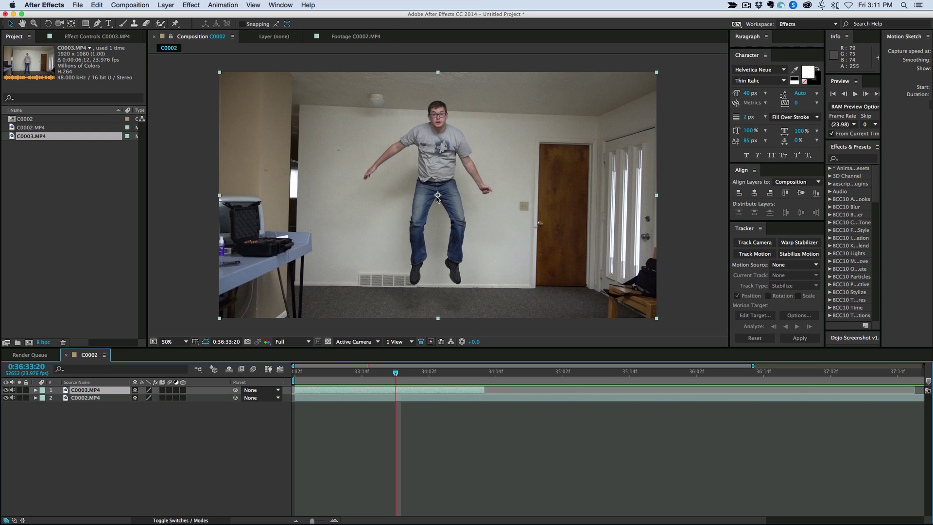
left_click_drag(362, 376, 286, 378)
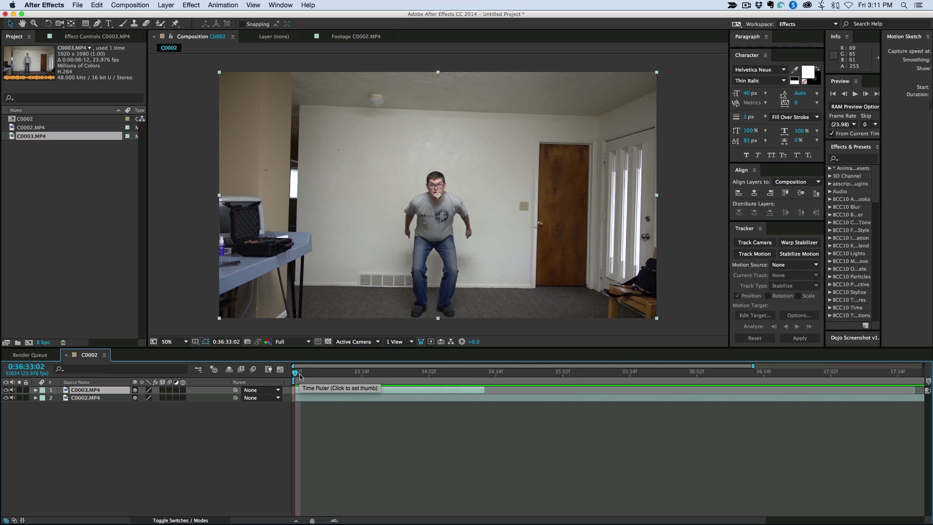
left_click_drag(306, 373, 278, 375)
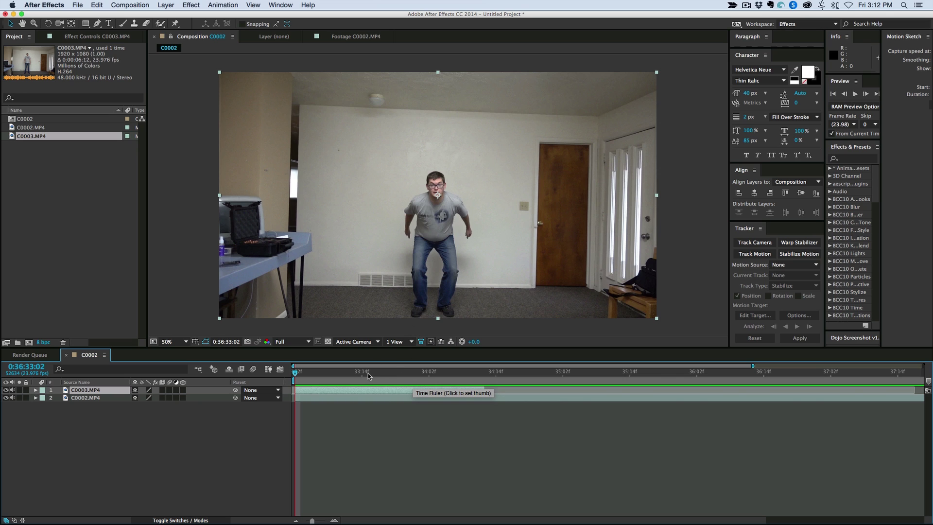
key("space")
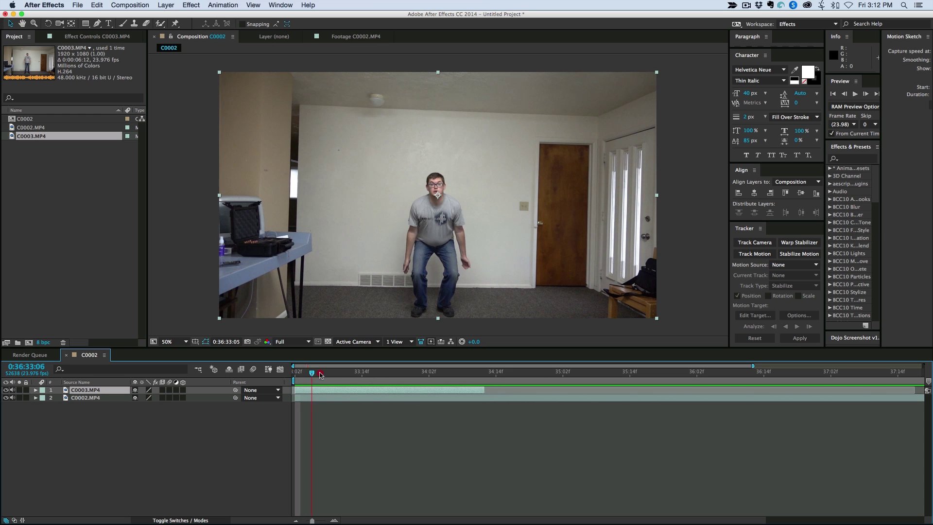
left_click_drag(372, 379, 291, 386)
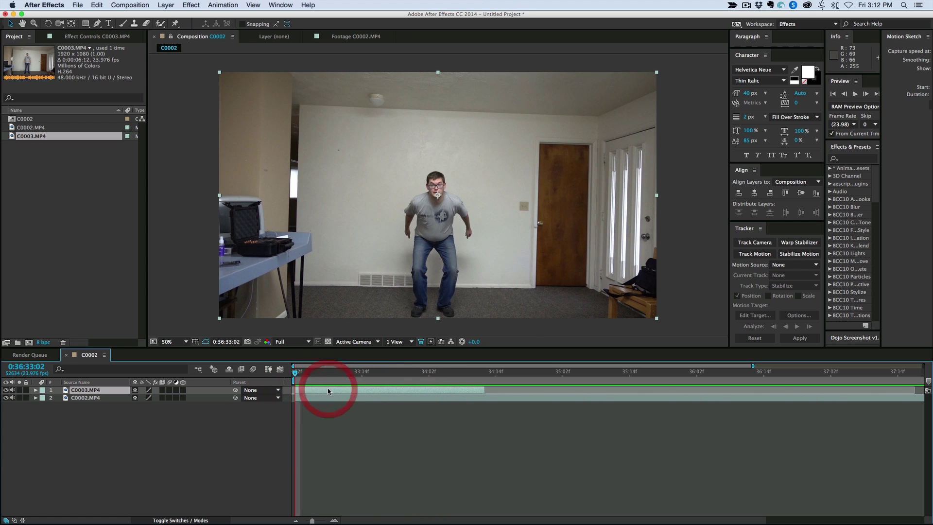
Time-stretch the C0003.MP4 layer with a larger Stretch Factor so it spans the timeline.
left_click(165, 5)
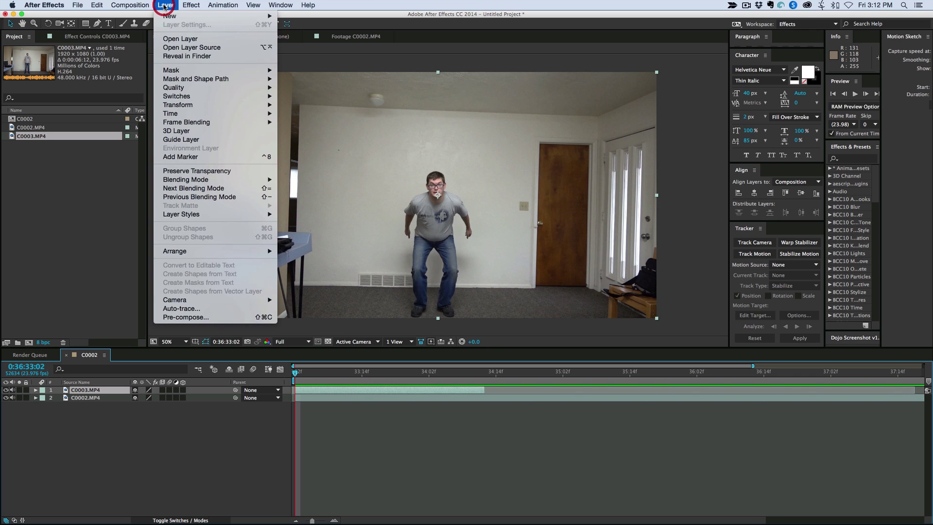
mouse_move(185, 115)
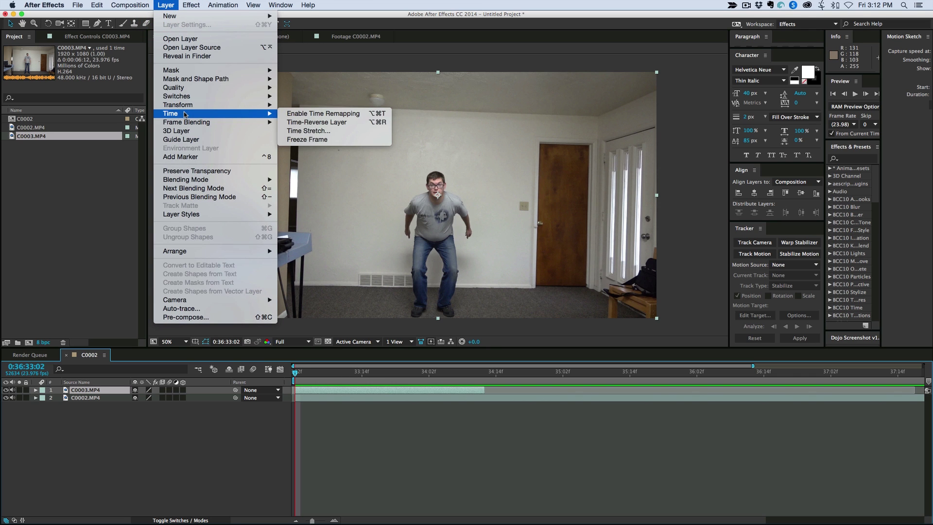
left_click(309, 131)
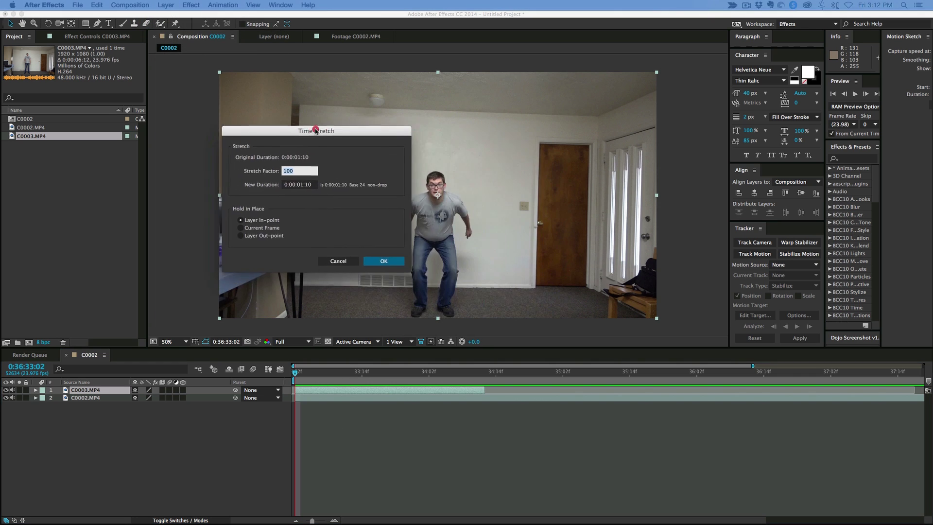
left_click_drag(315, 130, 307, 129)
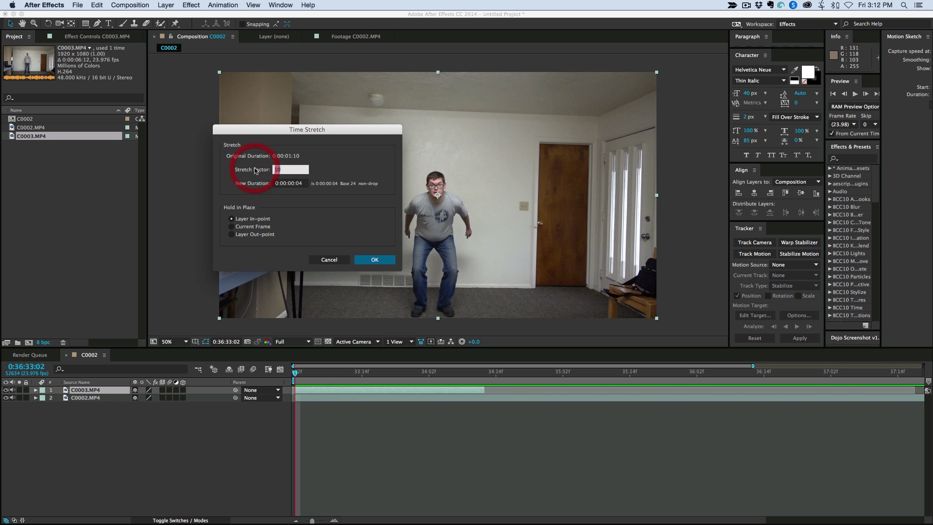
left_click(391, 264)
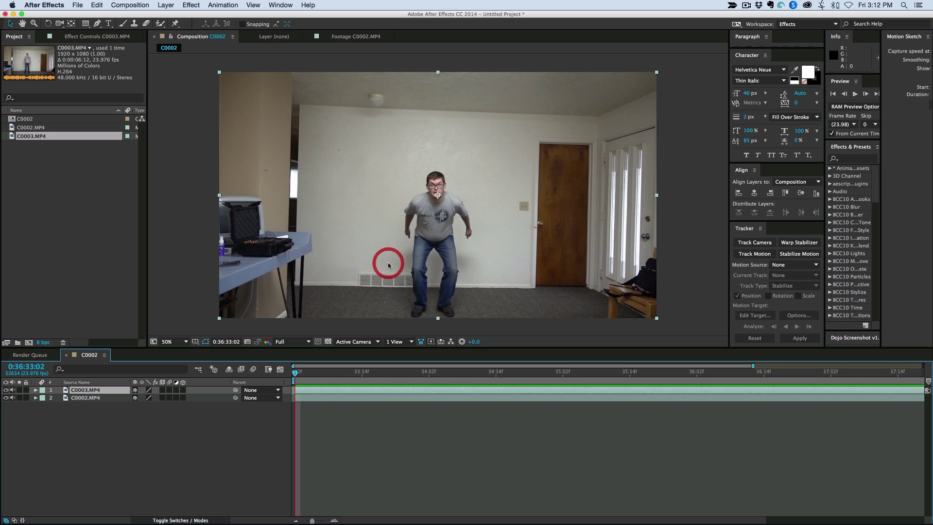
Preview the slowed-down jump and park the playhead at 33:11.
key("space")
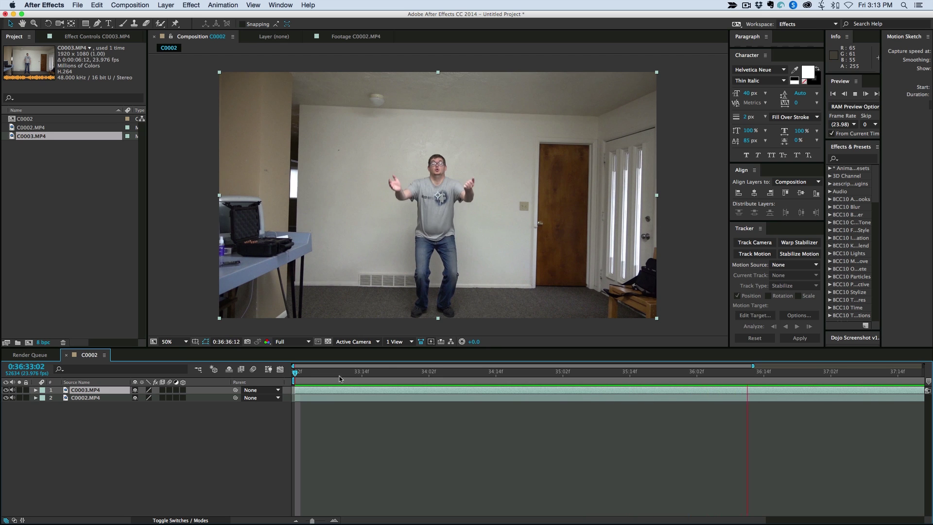
left_click(387, 374)
left_click(345, 374)
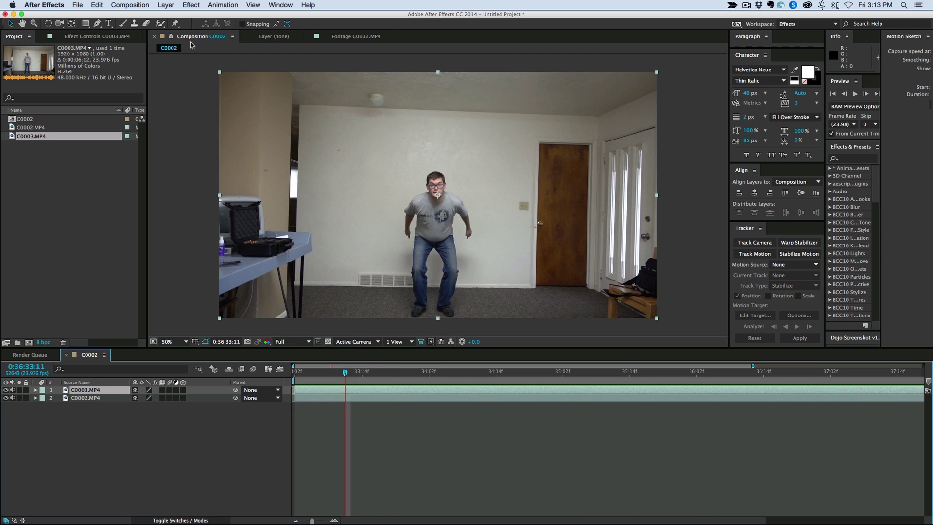
Apply Frame Mix blending to C0003.MP4 and enable frame blending for the composition.
left_click(166, 6)
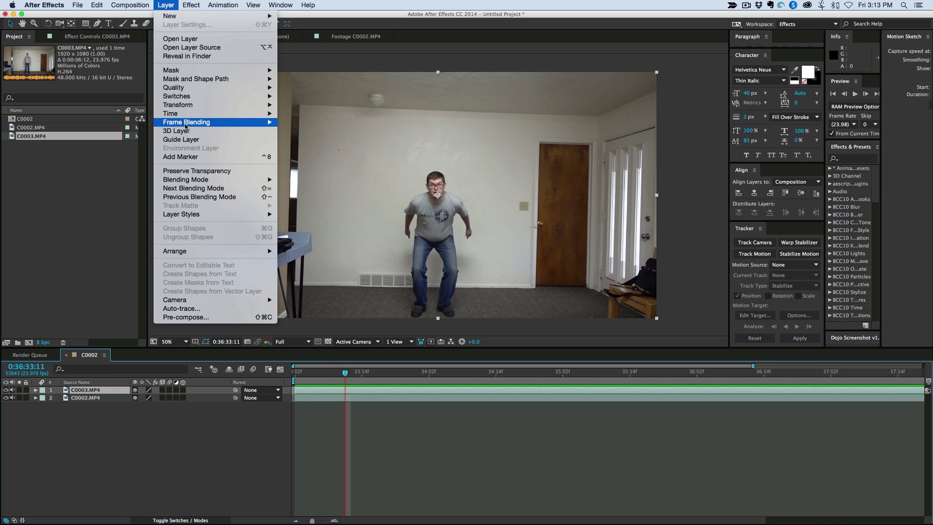
mouse_move(189, 126)
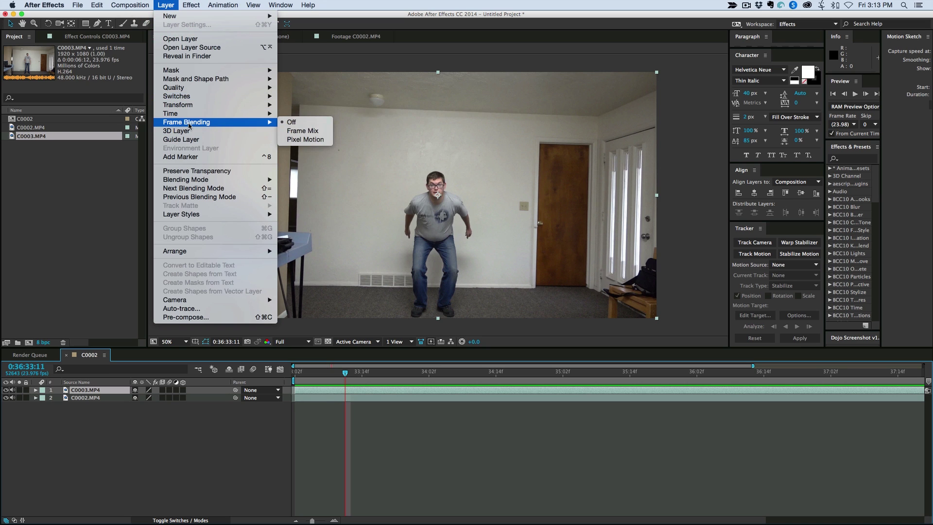
left_click(309, 131)
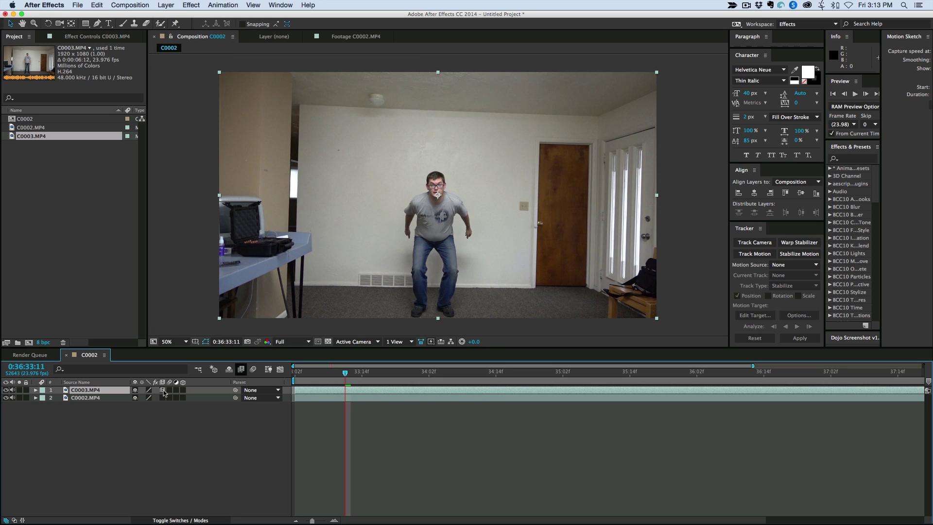
left_click(241, 369)
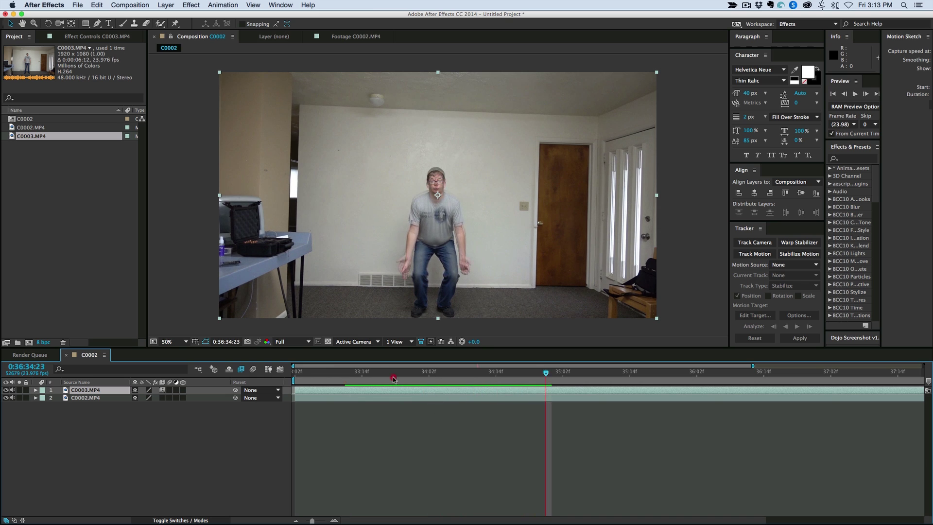
left_click(266, 380)
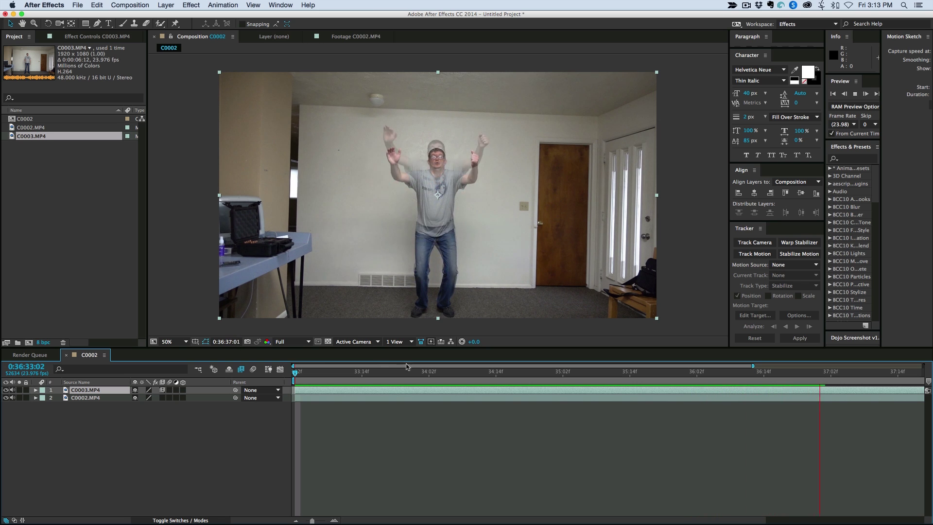
Switch the C0003.MP4 layer's frame blending from Frame Mix to Pixel Motion.
left_click(231, 379)
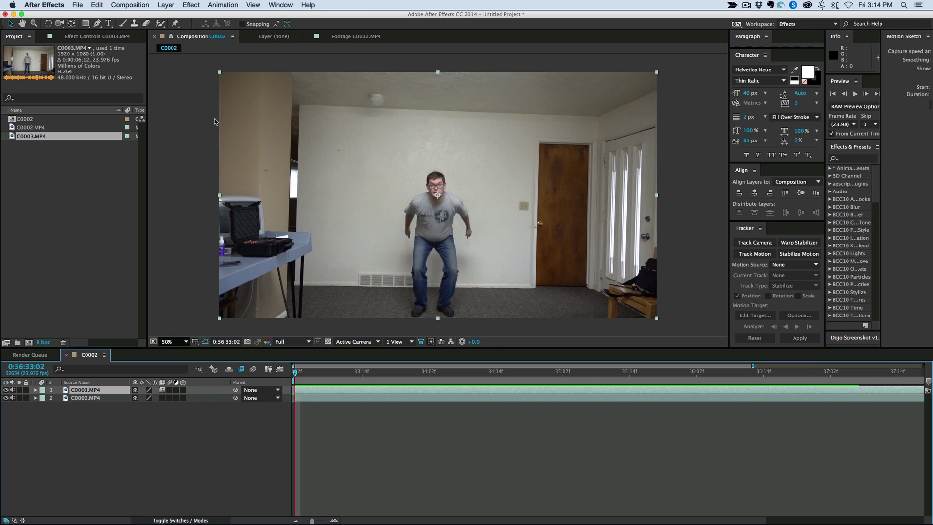
left_click(166, 5)
mouse_move(191, 101)
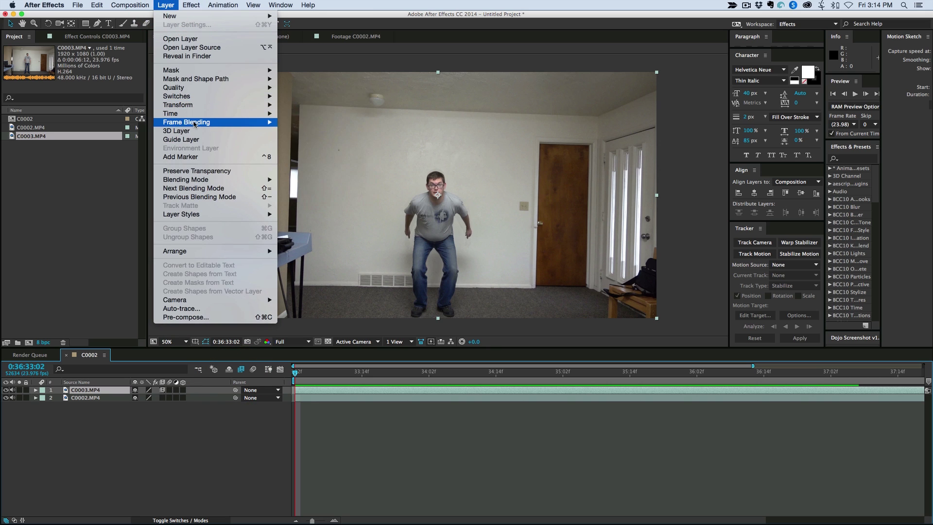
mouse_move(194, 122)
left_click(321, 144)
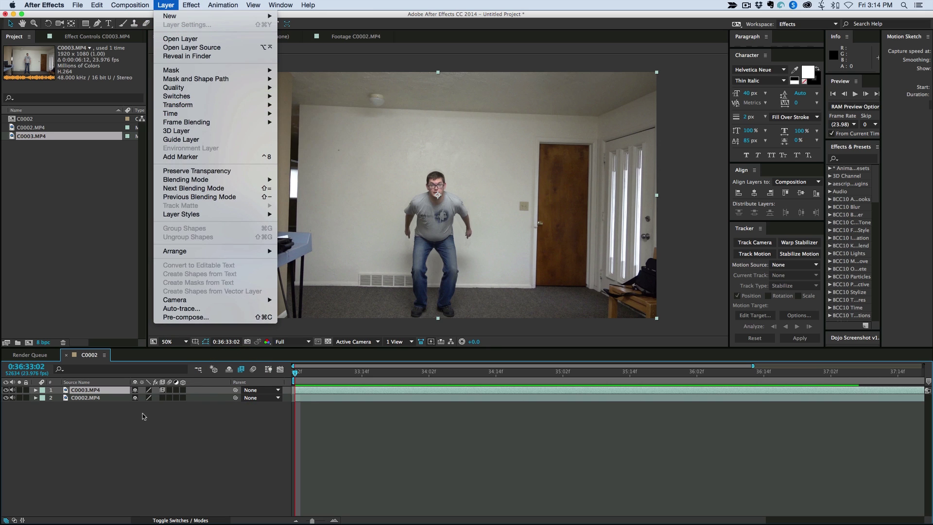
left_click(162, 390)
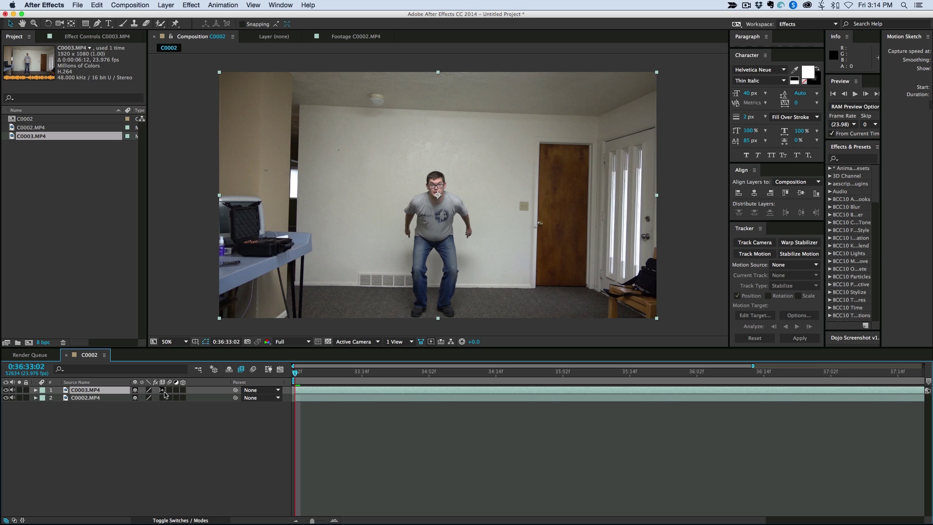
left_click(166, 5)
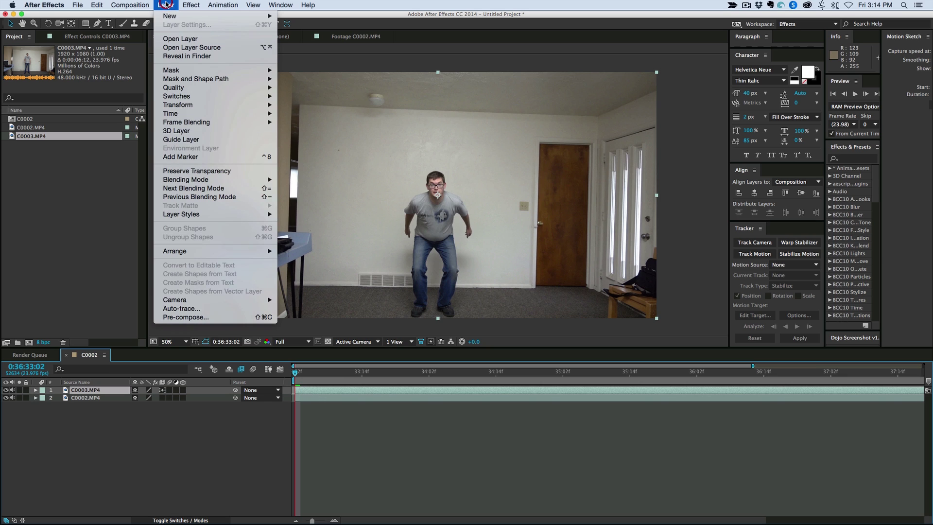
mouse_move(252, 122)
left_click(294, 140)
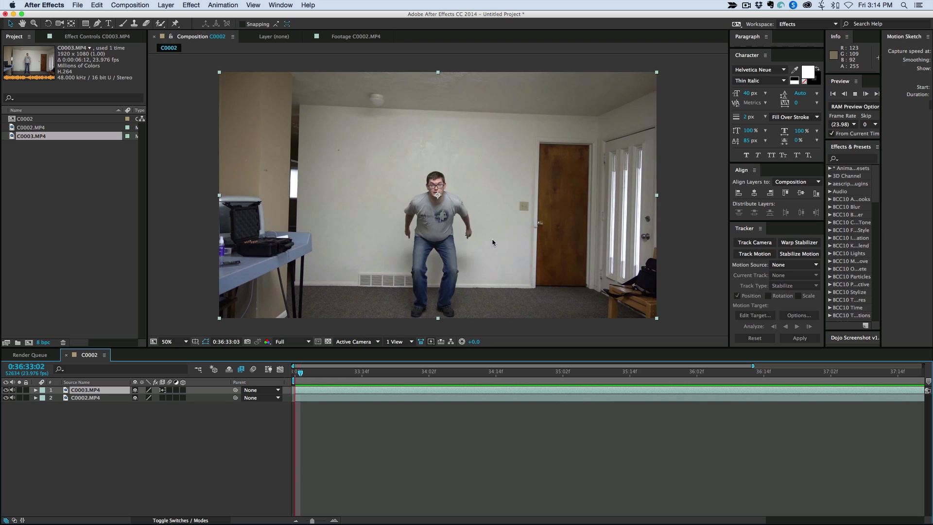
key("minus")
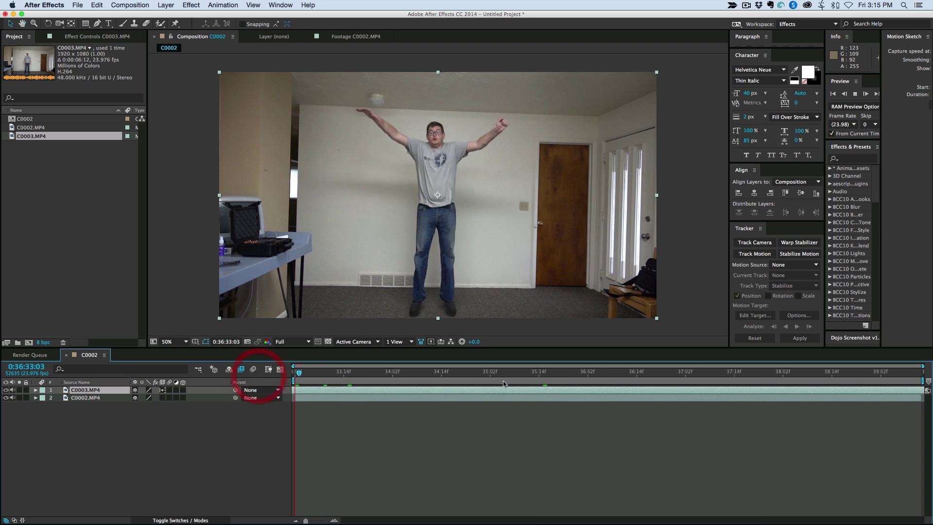
left_click_drag(474, 383, 345, 377)
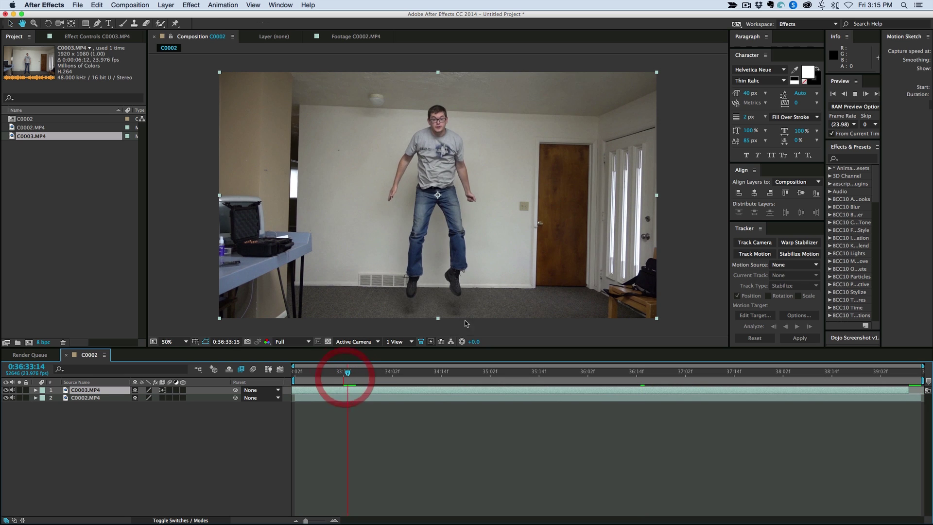
key("space")
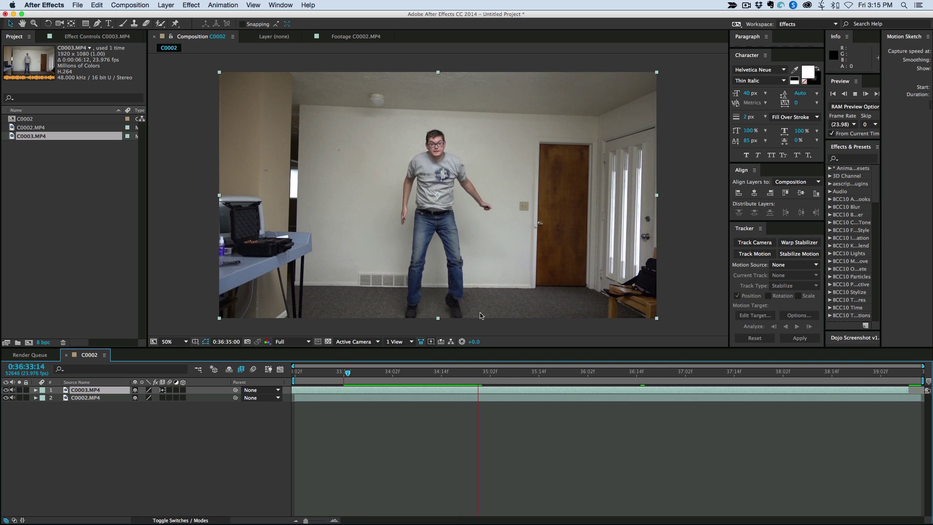
left_click(361, 381)
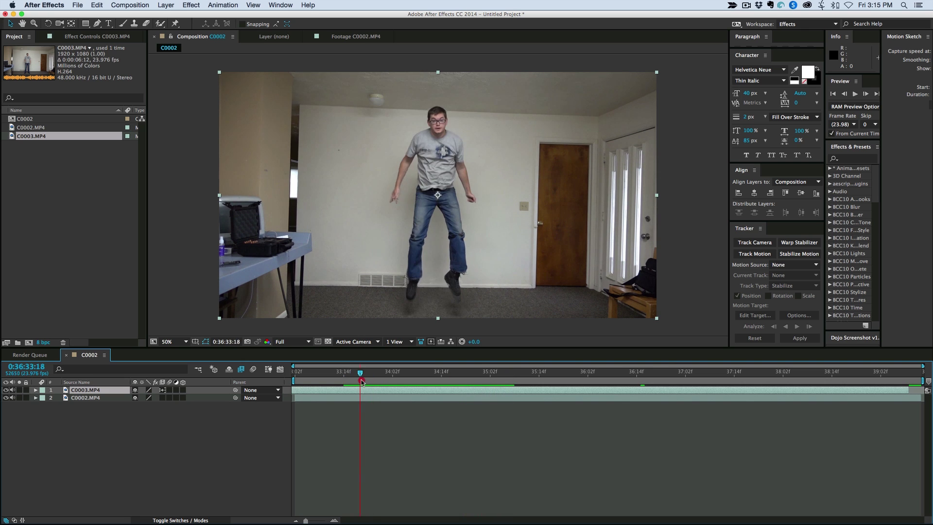
left_click(388, 380)
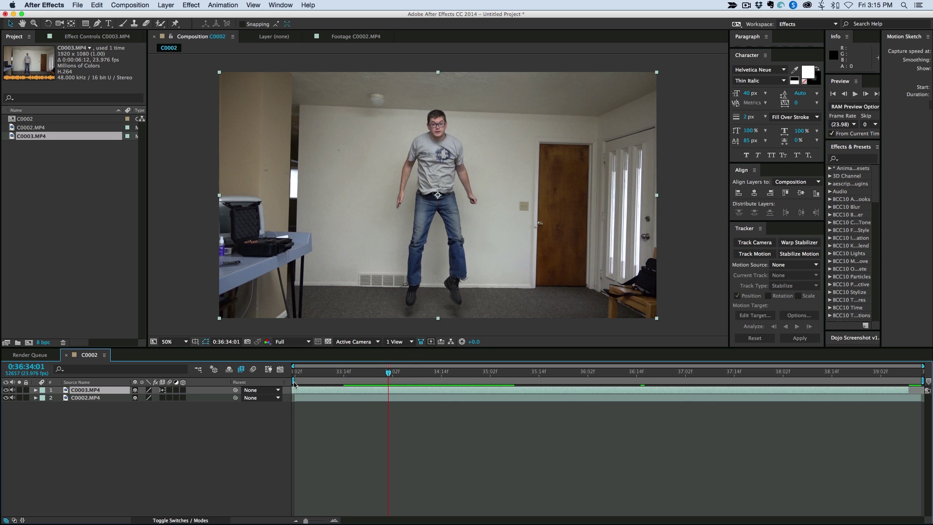
key("space")
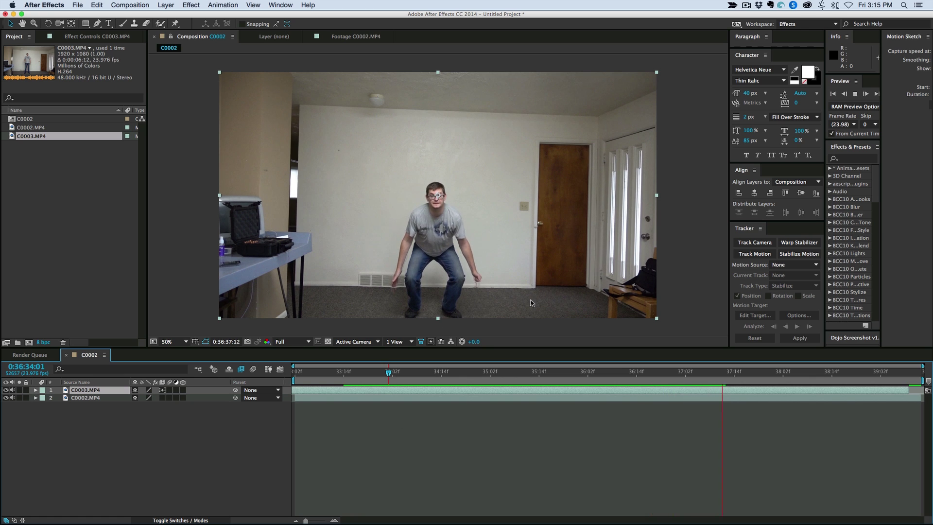
left_click_drag(702, 375, 418, 381)
key("space")
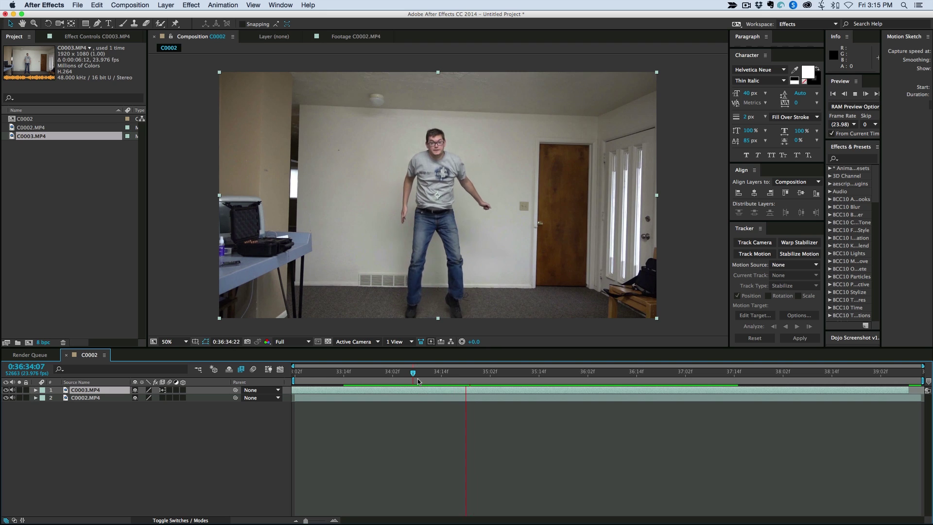
key("space")
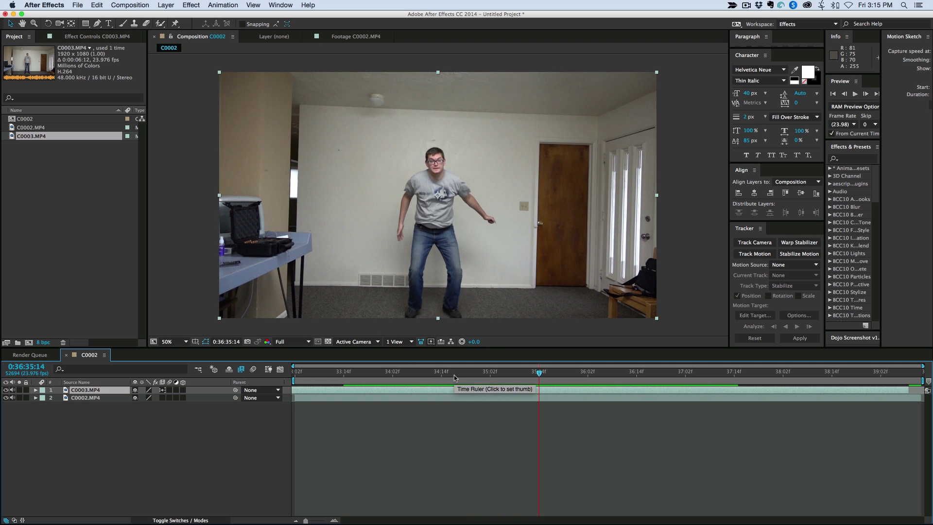
left_click(459, 378)
left_click(317, 371)
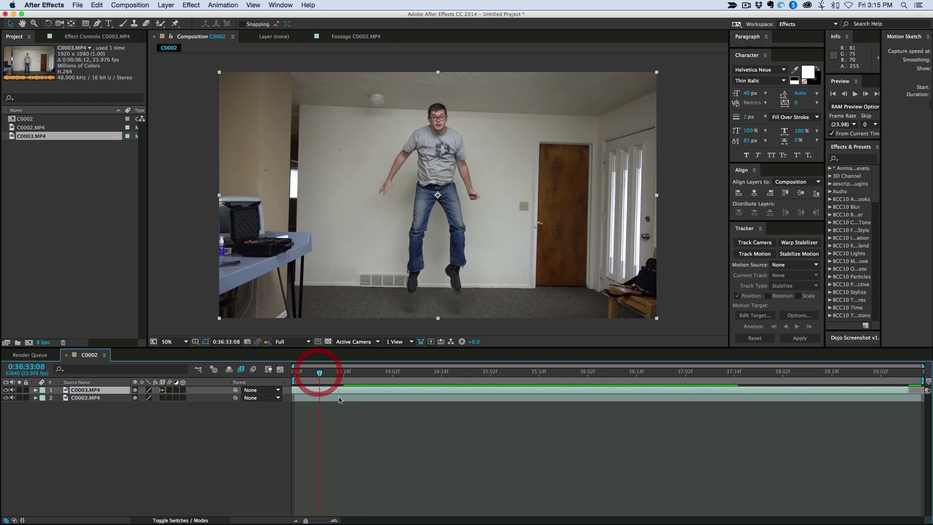
left_click(635, 392)
key("space")
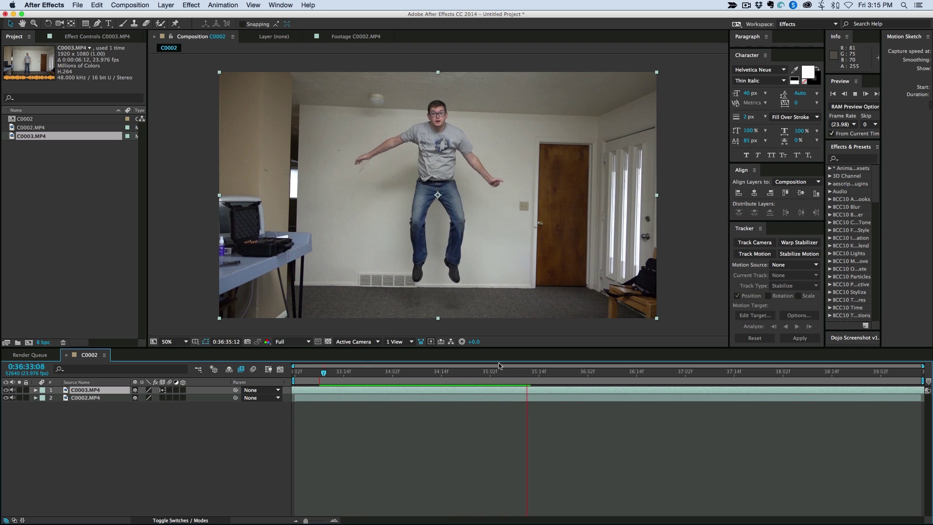
key("space")
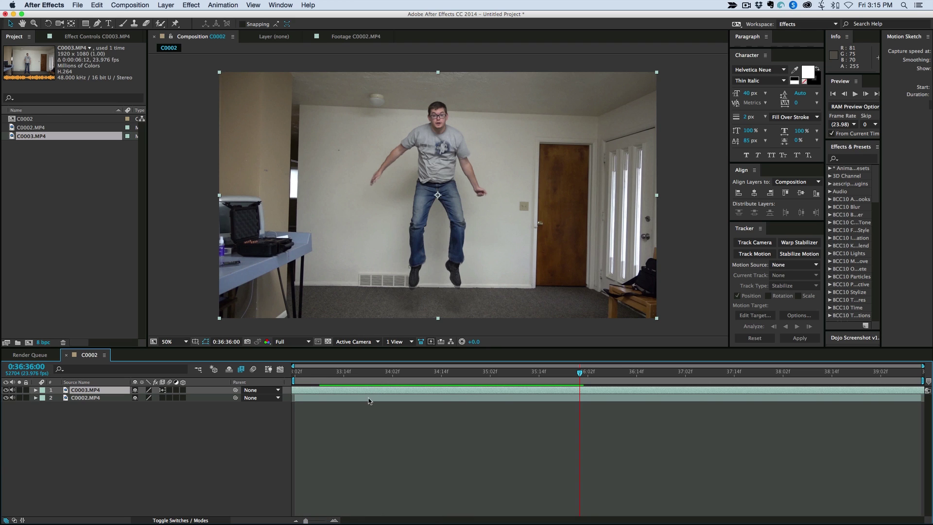
Build a C0003 composition from C0003.MP4 and scrub to the jump frame.
left_click(53, 168)
left_click(12, 138)
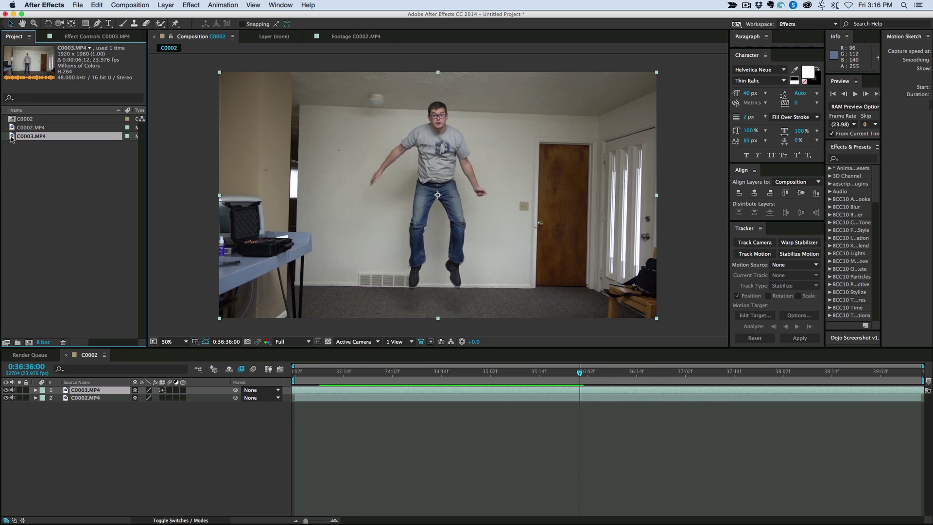
left_click_drag(31, 342, 31, 342)
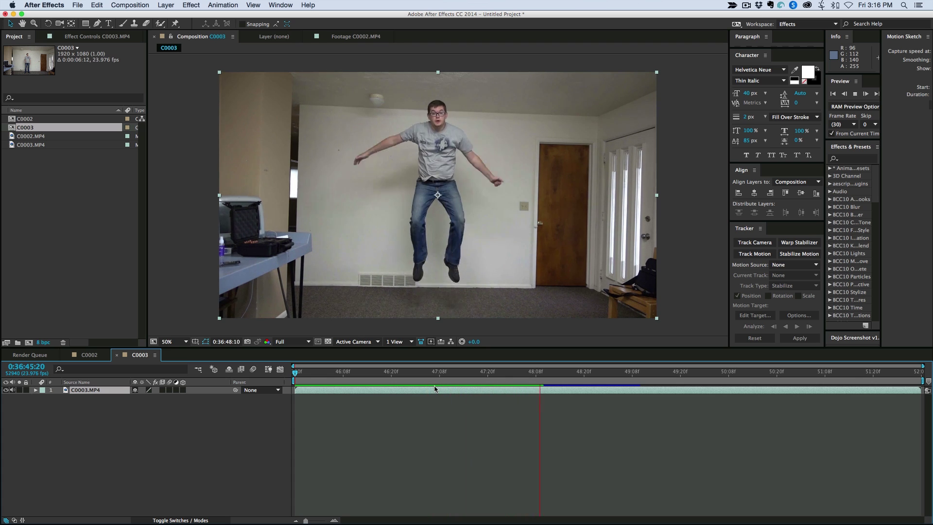
left_click(525, 393)
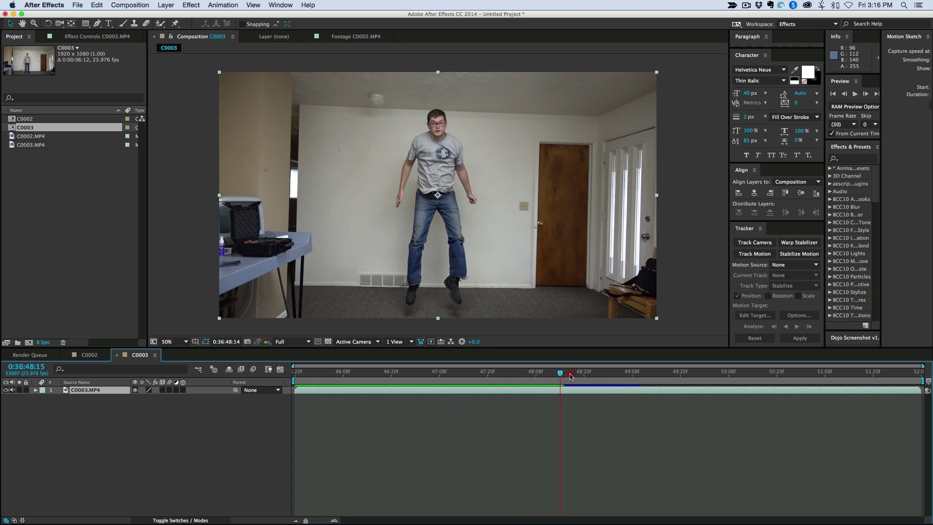
left_click_drag(571, 376, 561, 376)
left_click(561, 387)
Enable time remapping on C0003.MP4 and add a Time Remap keyframe at 48:14.
left_click(166, 5)
mouse_move(188, 101)
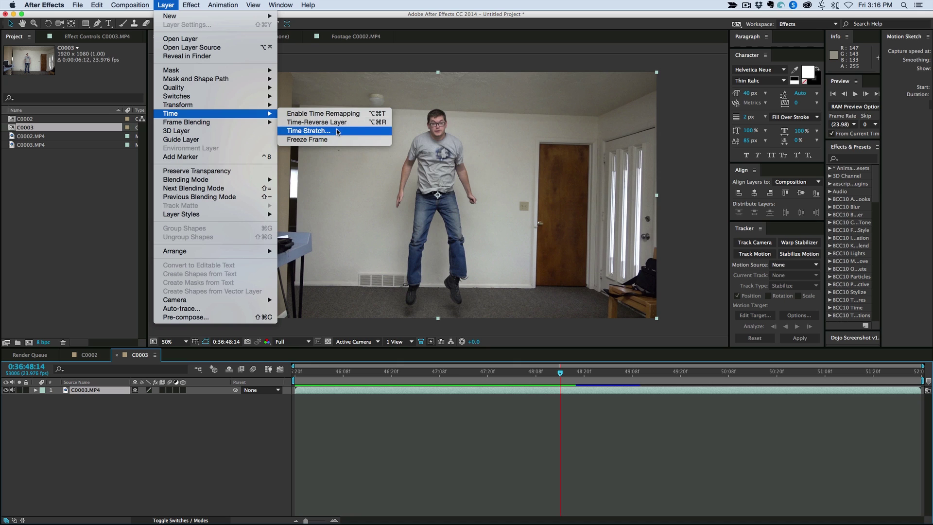
left_click(341, 117)
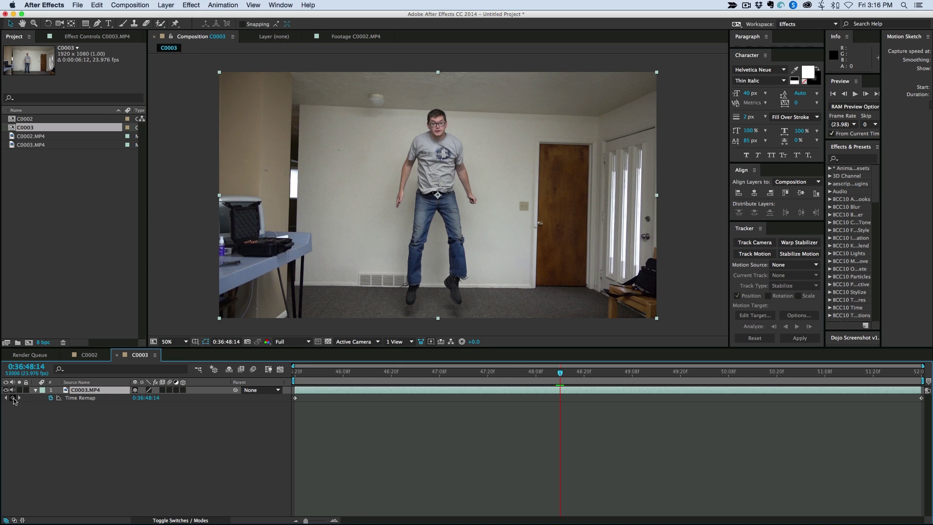
left_click(12, 398)
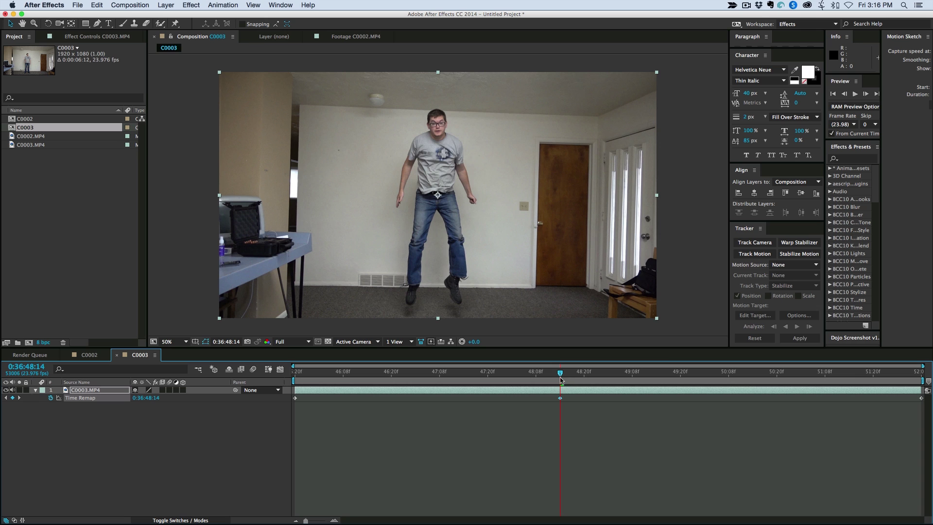
Select the Time Remap keyframes after 0:36:48:21 and slide them later to slow the jump.
left_click_drag(563, 374, 586, 376)
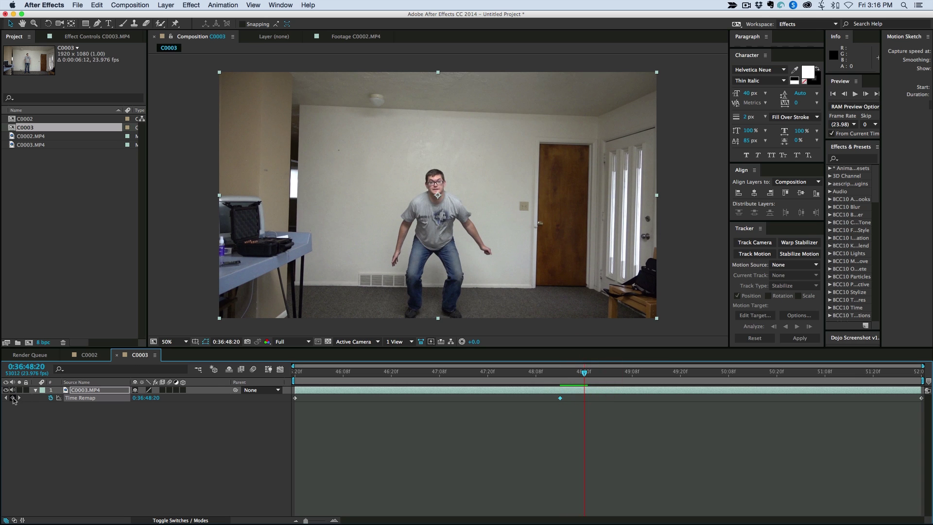
left_click(676, 404)
key("space")
left_click(630, 384)
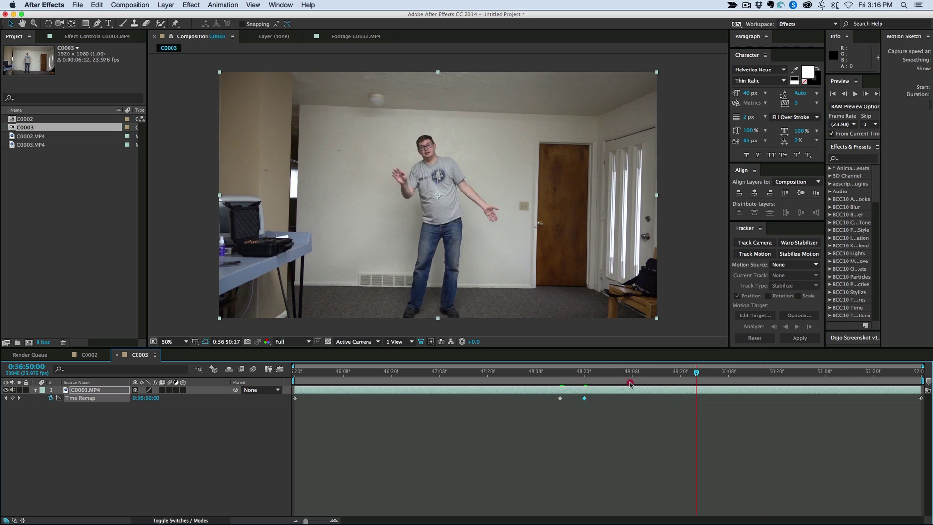
left_click(587, 384)
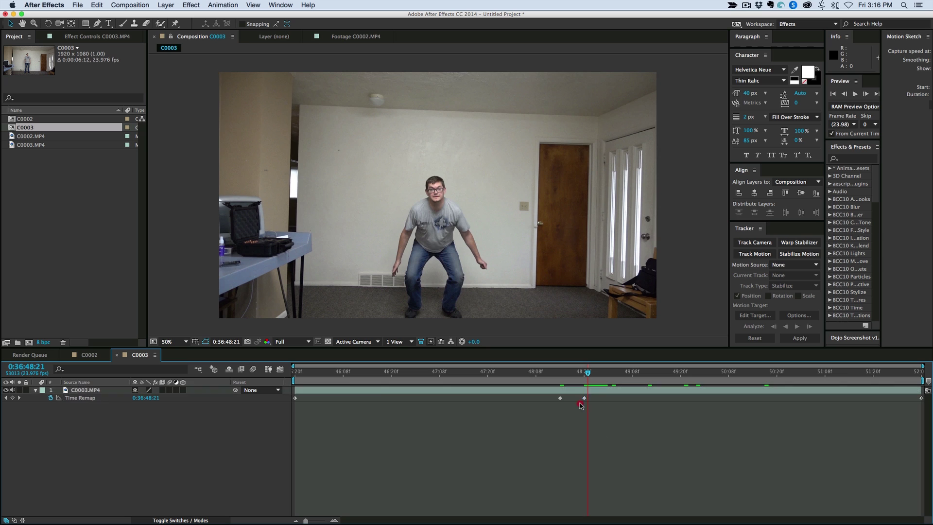
left_click_drag(576, 406, 925, 396)
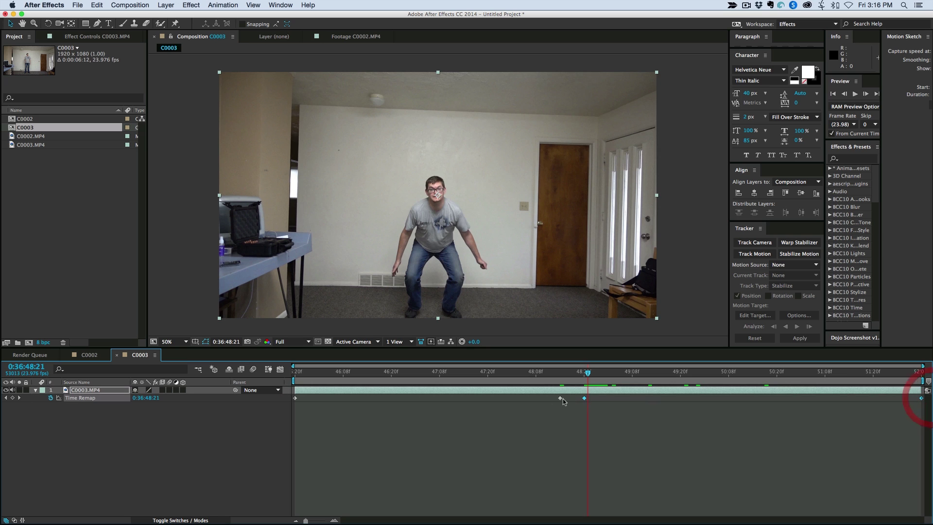
left_click_drag(585, 402, 774, 405)
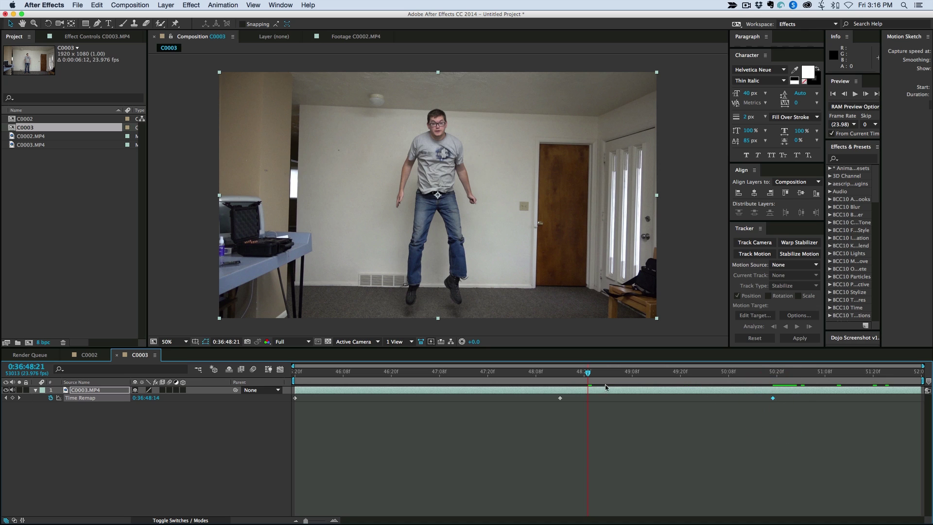
Drag the last Time Remap keyframe out to about 51:08 and preview from 48:04.
left_click_drag(773, 398, 821, 399)
left_click(521, 379)
key("space")
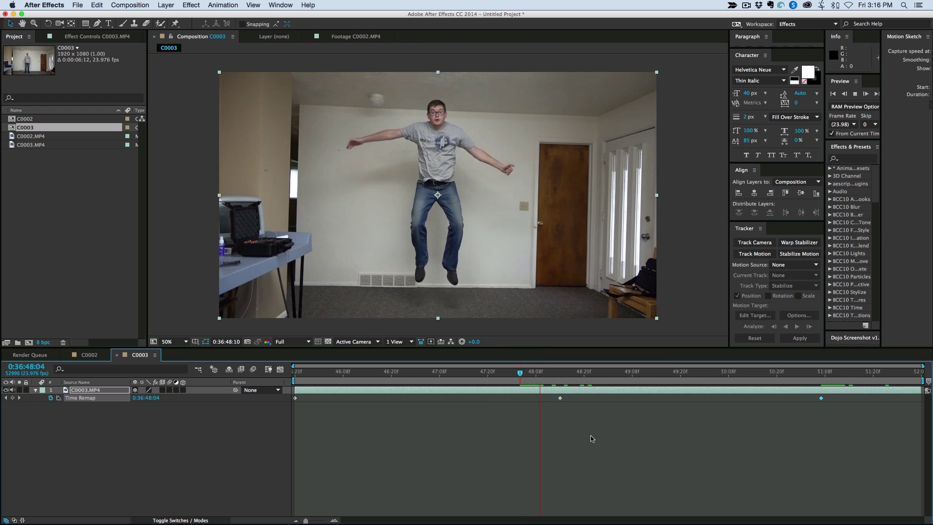